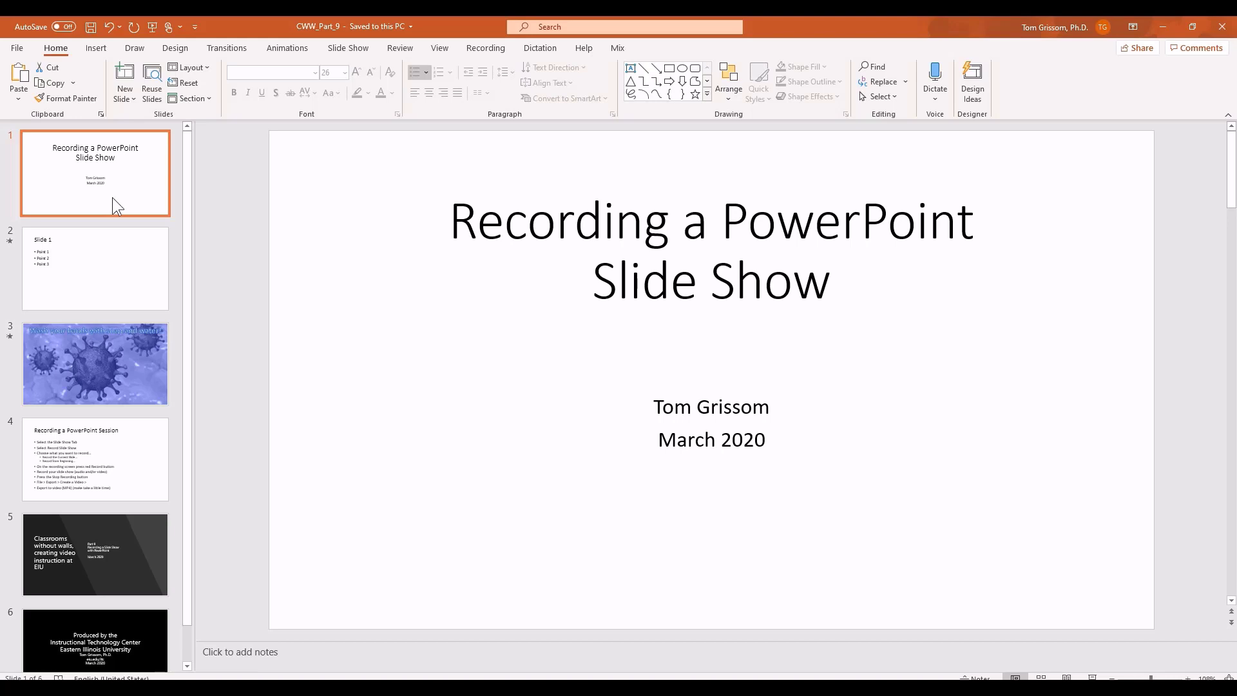
# Open the Record Slide Show dropdown on the Slide Show tab.
pyautogui.click(348, 49)
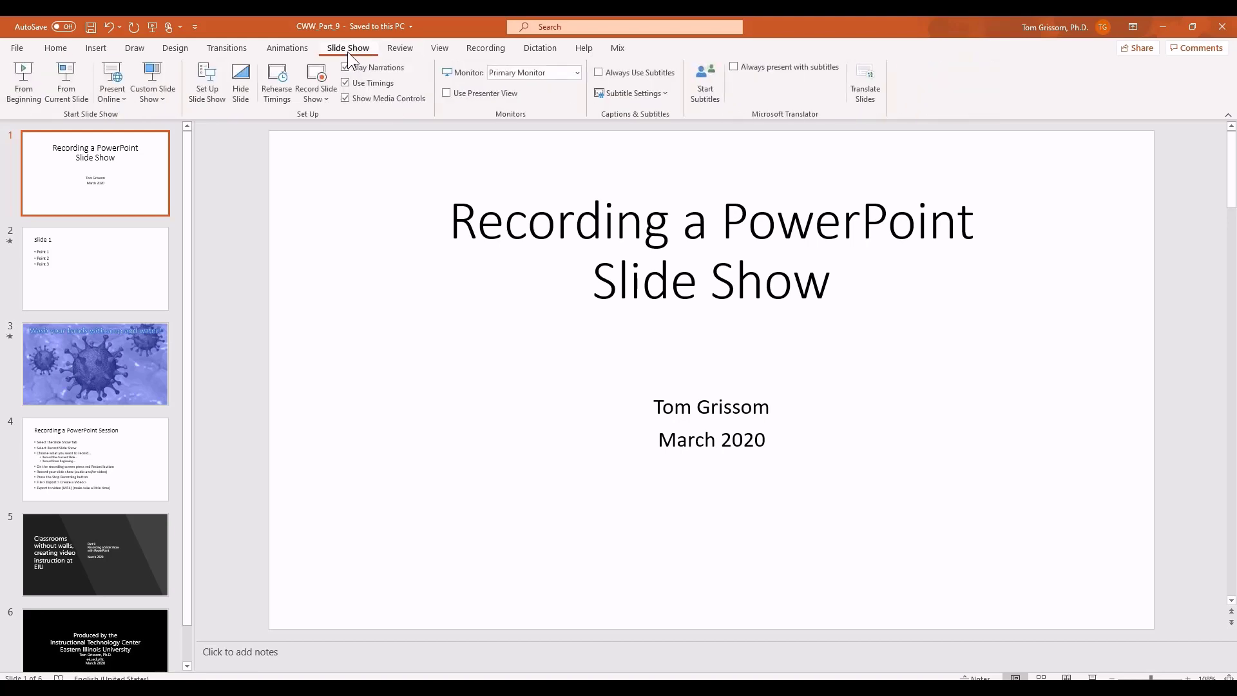
pyautogui.click(326, 100)
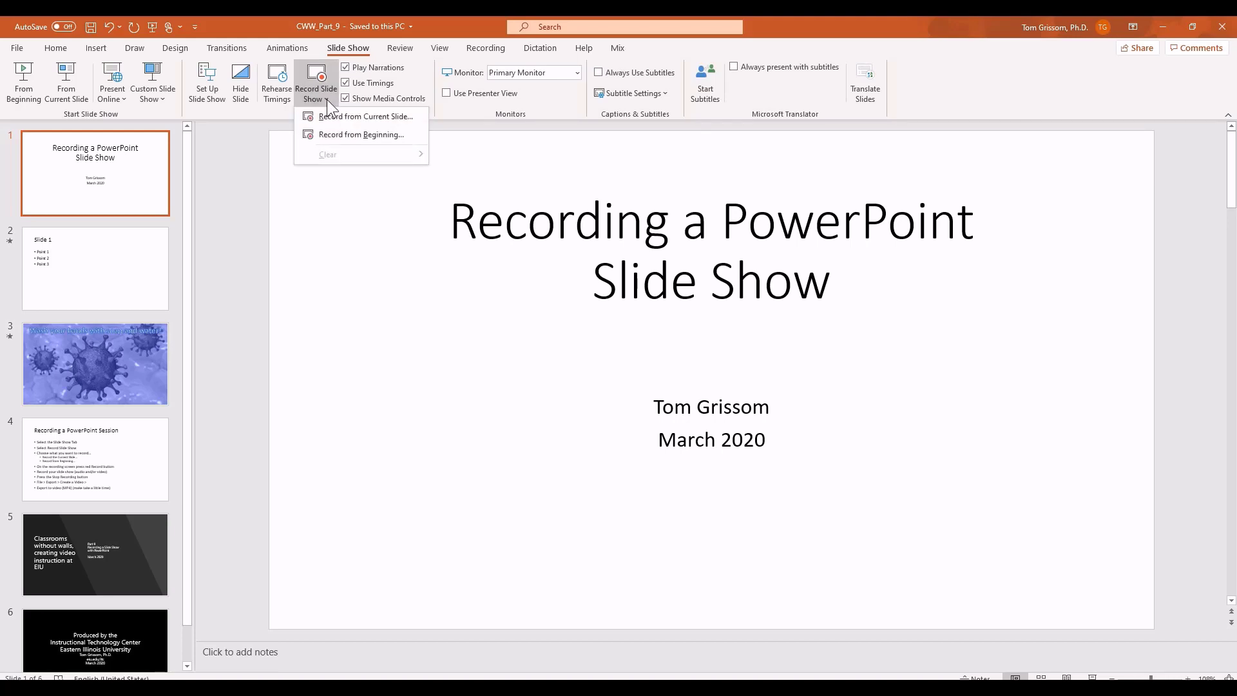
# Open the recorder with Record from Beginning on slide 1, checking the Clear options without changing them.
pyautogui.click(350, 140)
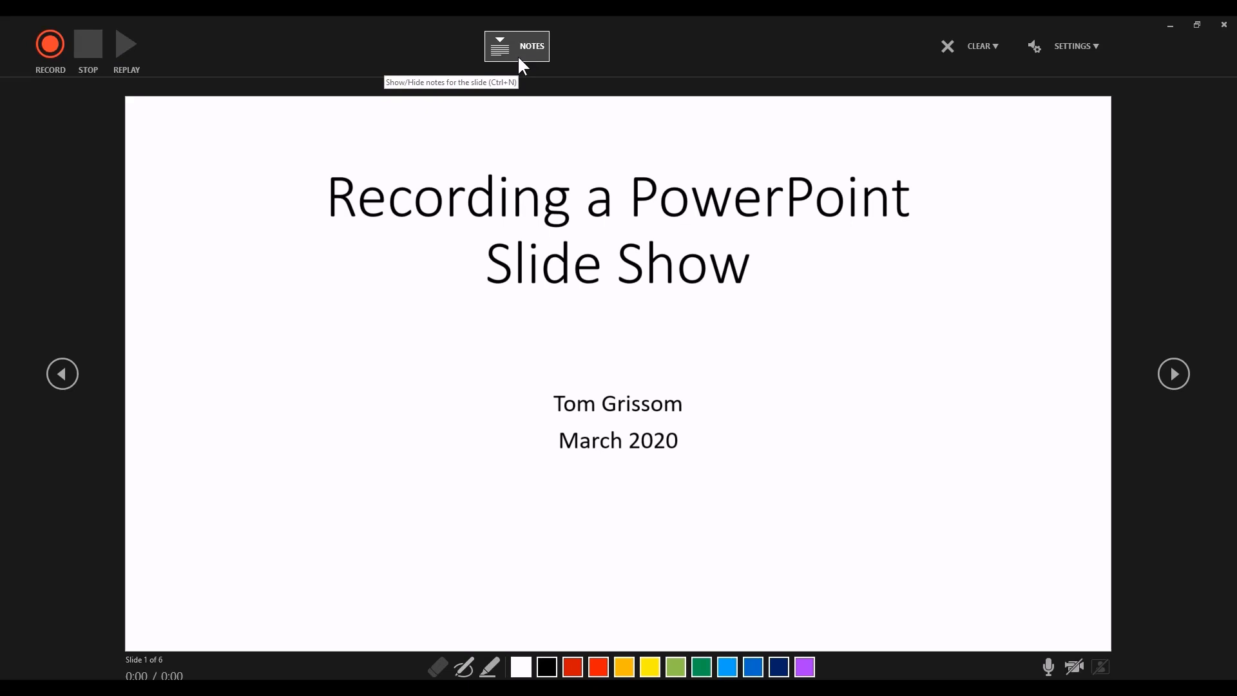
pyautogui.click(995, 49)
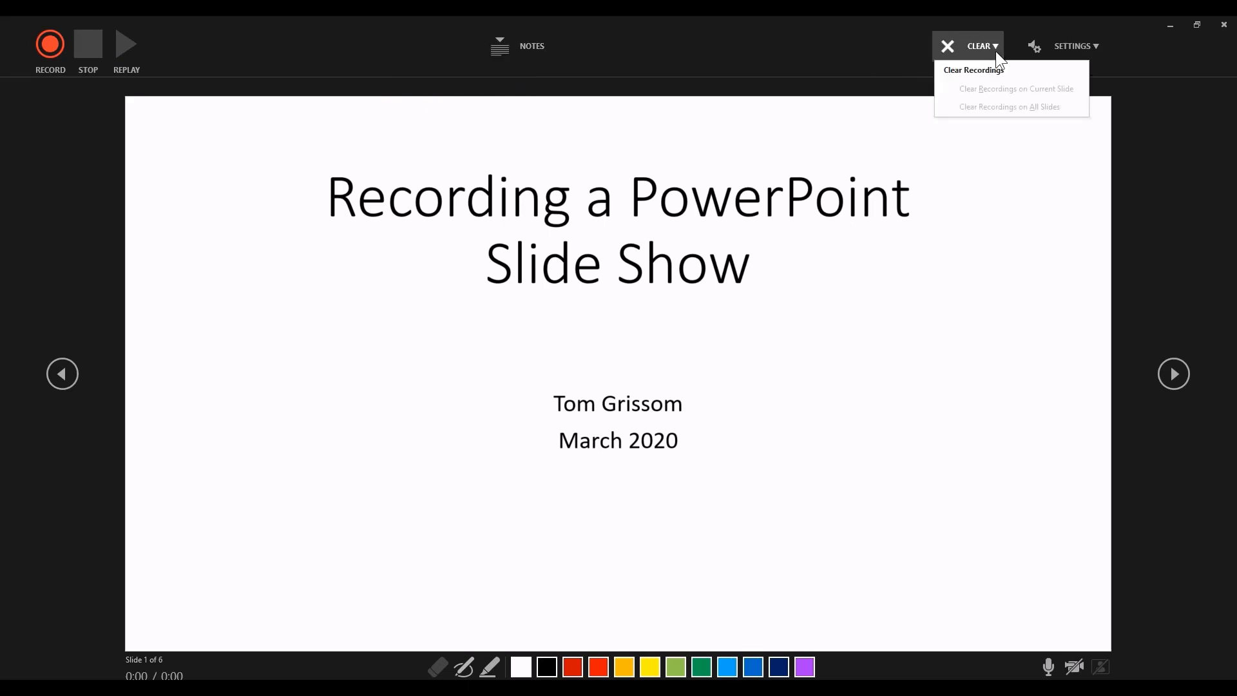
pyautogui.click(884, 49)
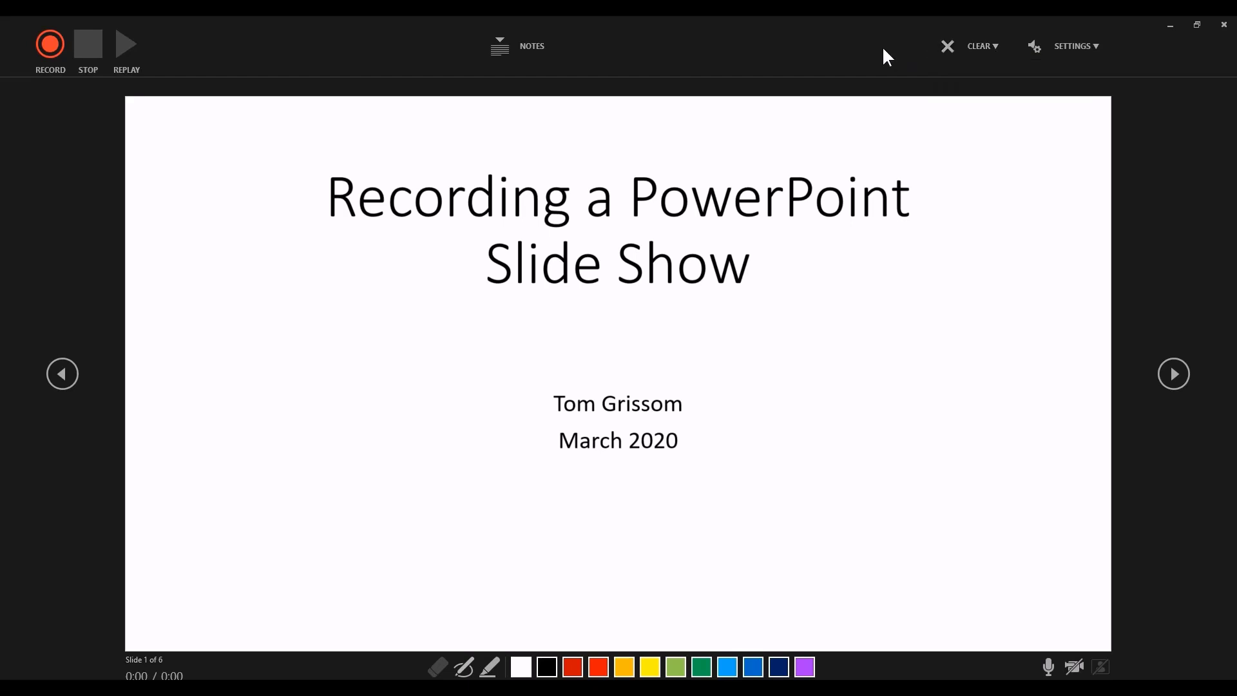
# Choose Microsoft Camera Front as the recording camera in the recorder's Settings.
pyautogui.click(1079, 44)
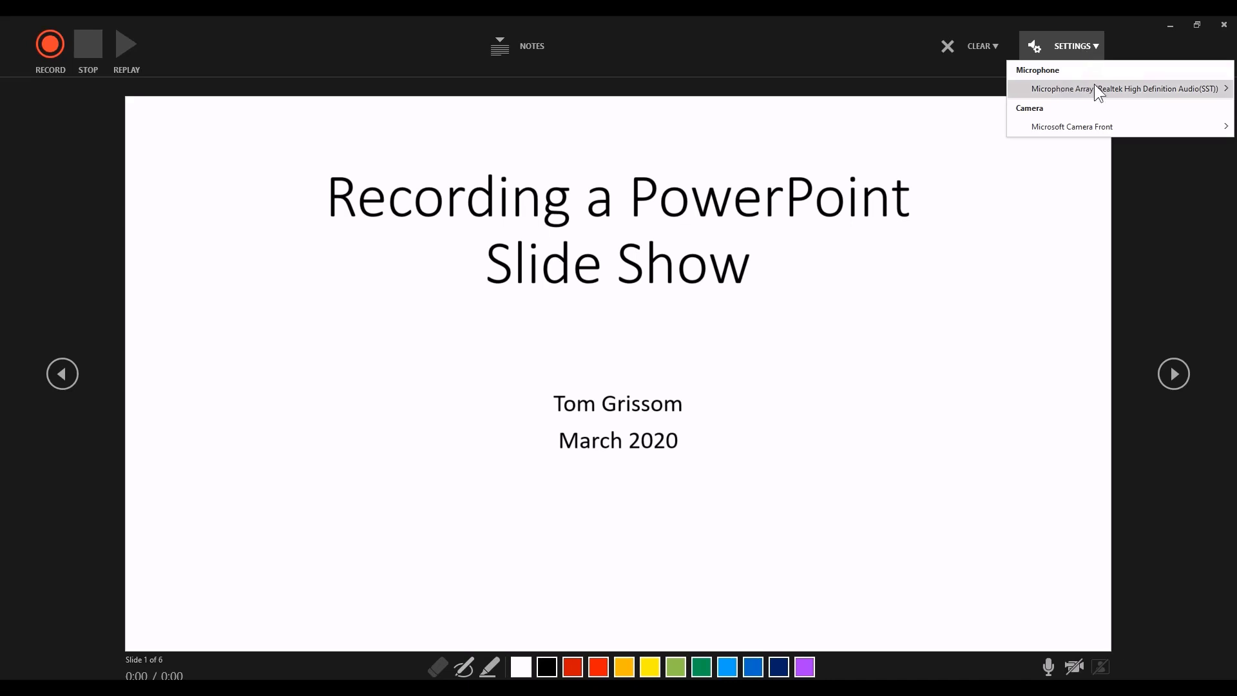
pyautogui.moveTo(1080, 129)
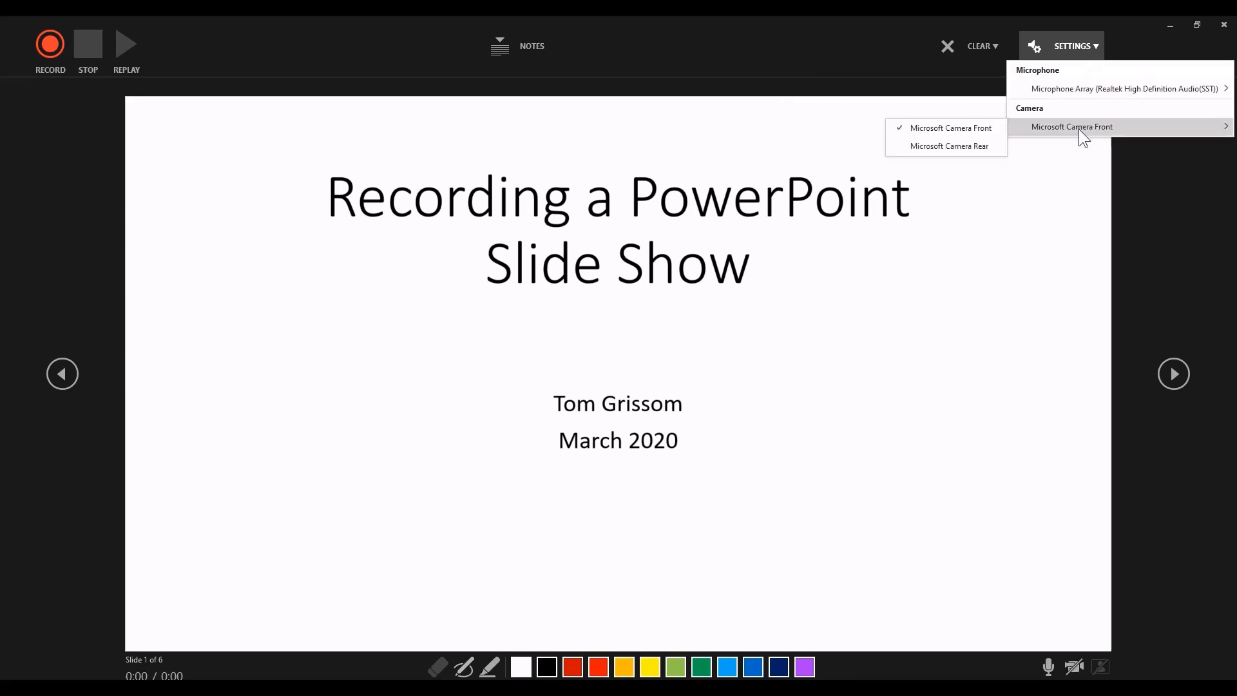
pyautogui.click(969, 130)
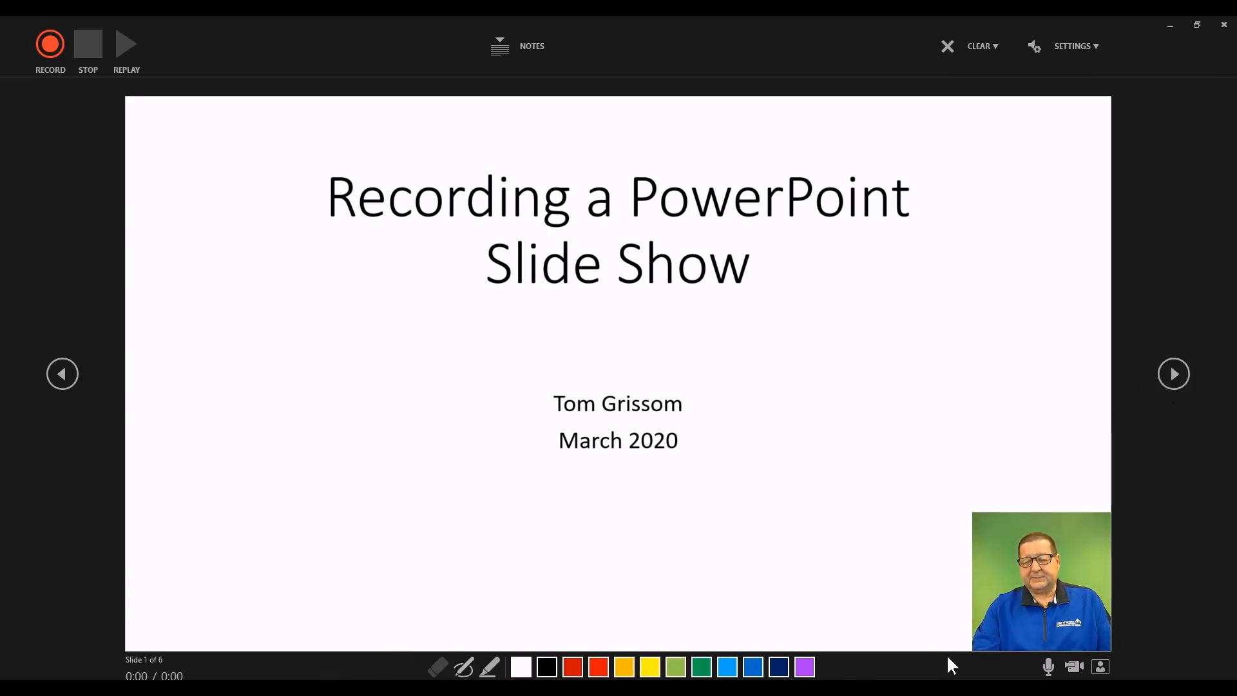
pyautogui.click(1075, 668)
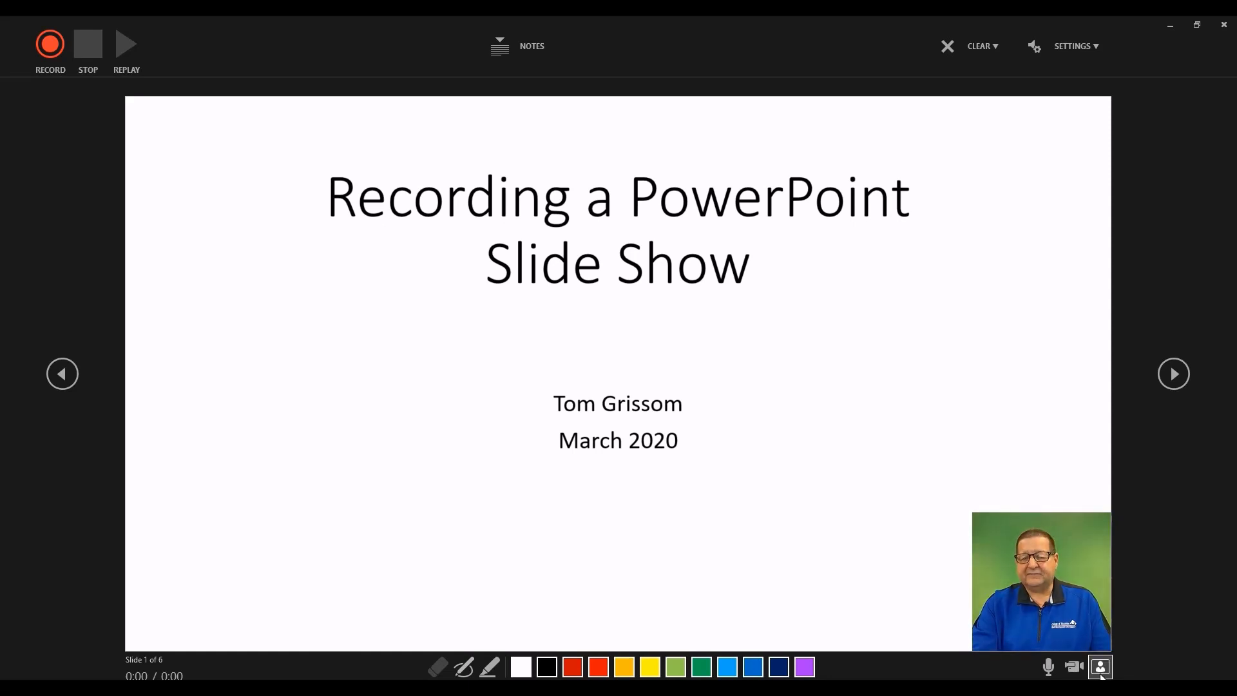
pyautogui.click(1101, 673)
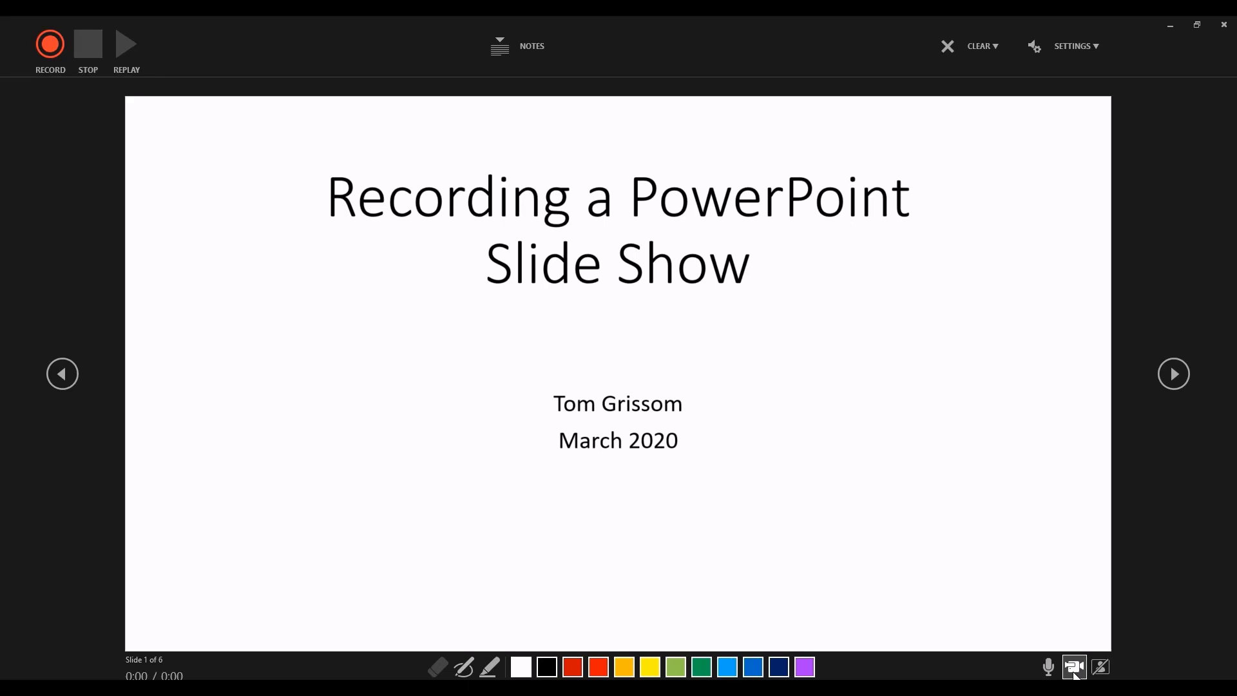
pyautogui.click(1075, 669)
pyautogui.click(1074, 670)
pyautogui.click(1101, 667)
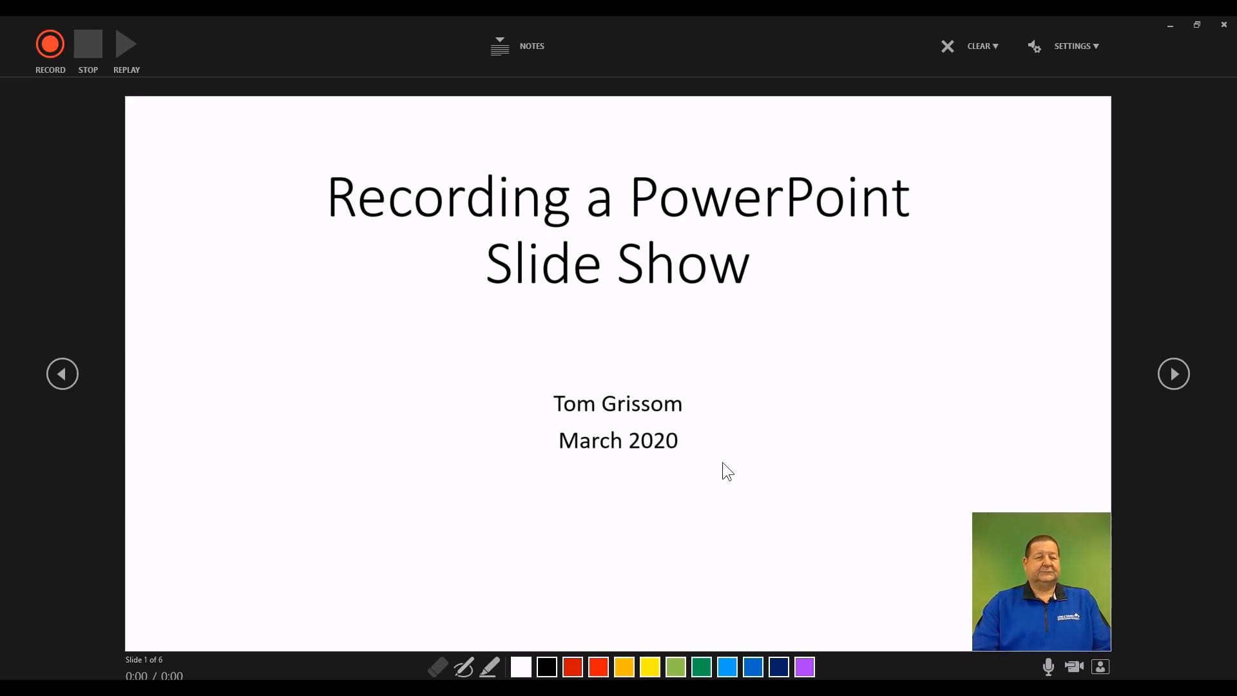
# Start recording, advance to slide 2 and reveal bullets Point 1, Point 2 and Point 3.
pyautogui.click(52, 44)
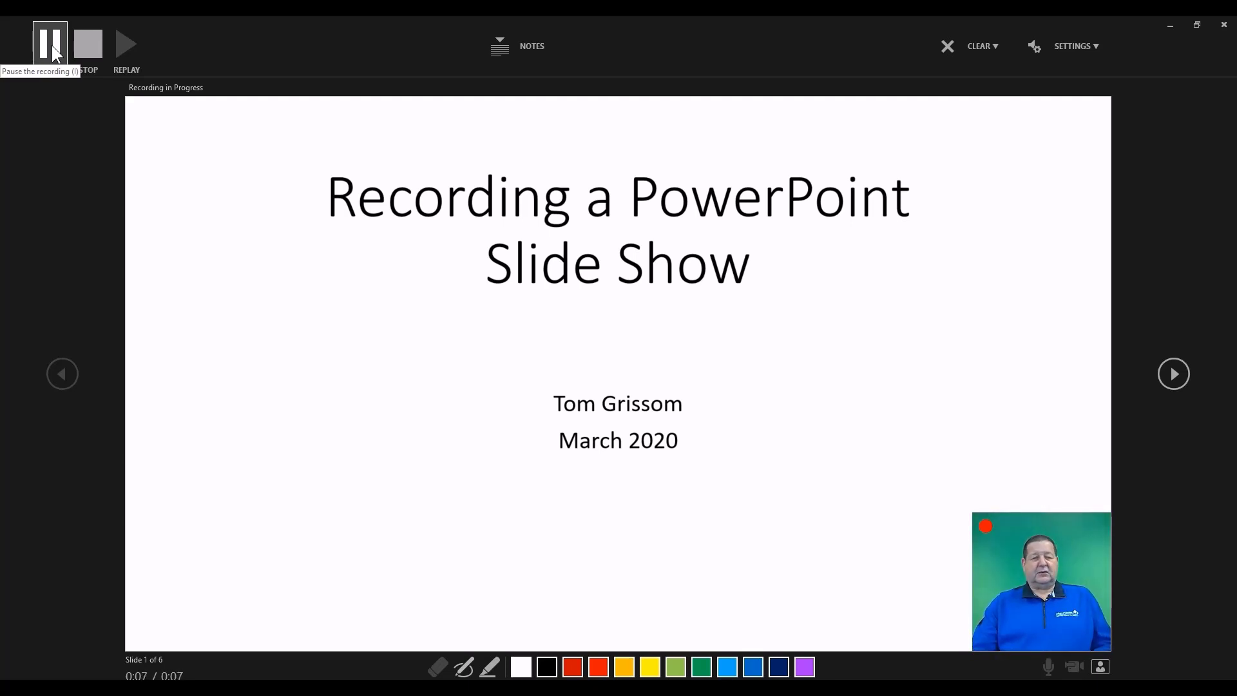
pyautogui.press('Right')
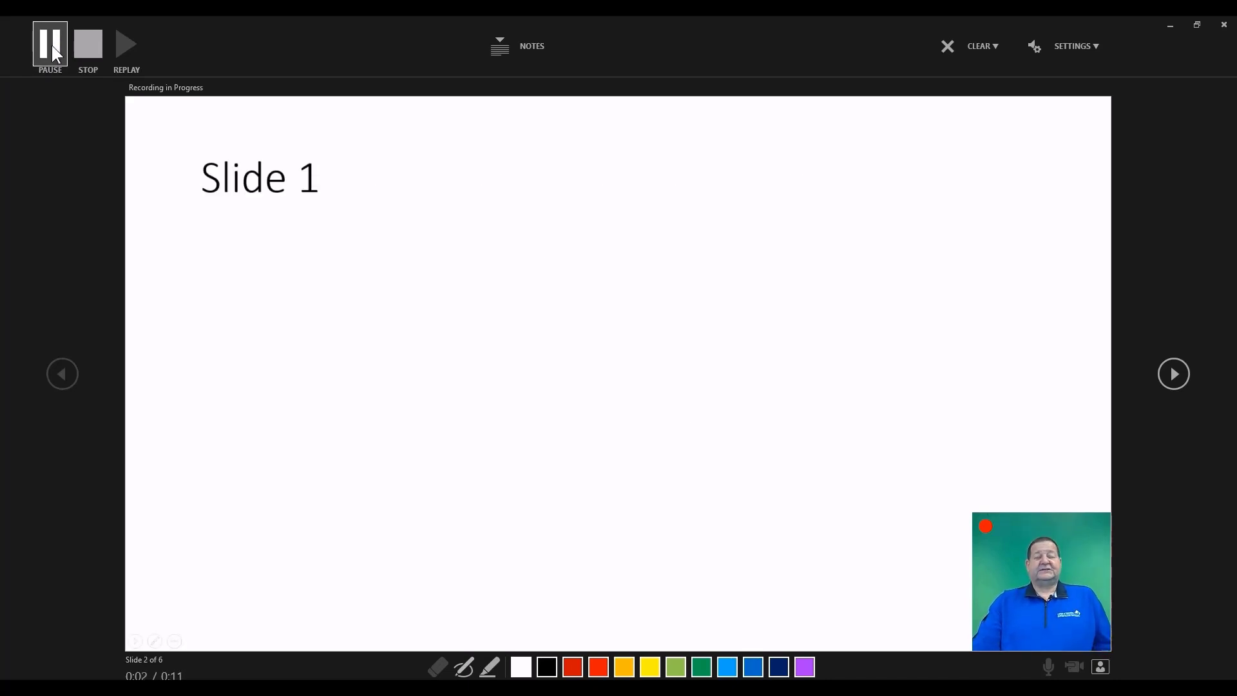
pyautogui.press('Right')
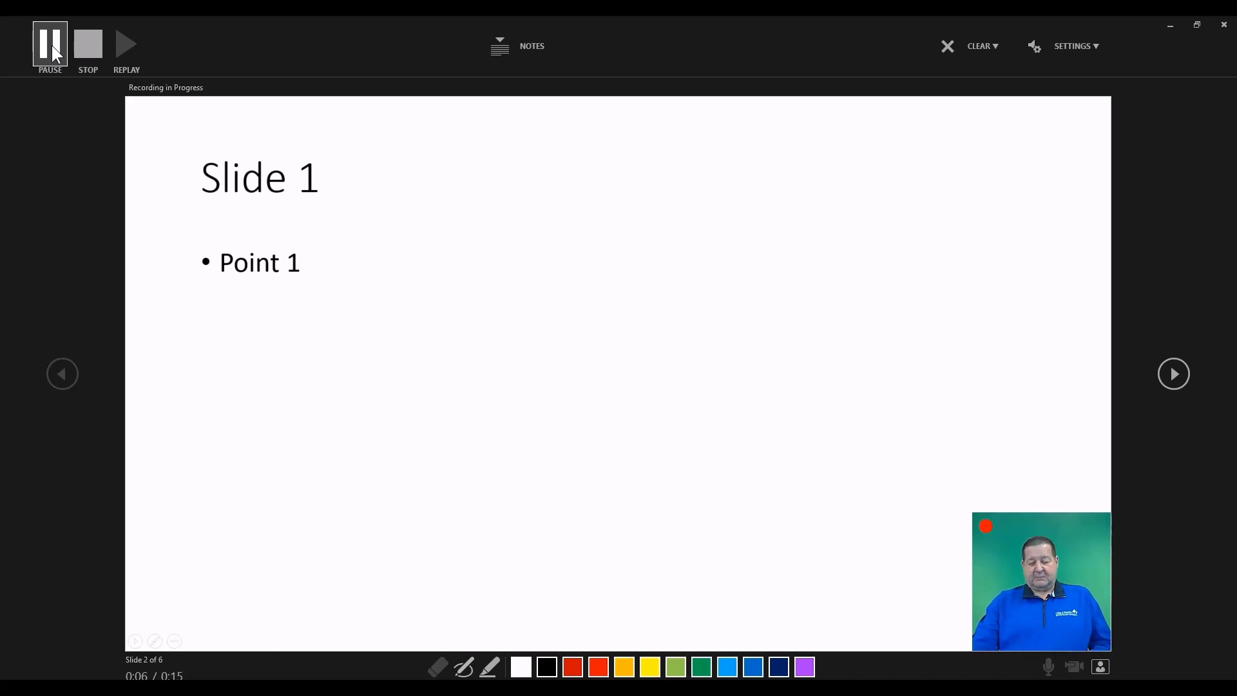
pyautogui.press('Right')
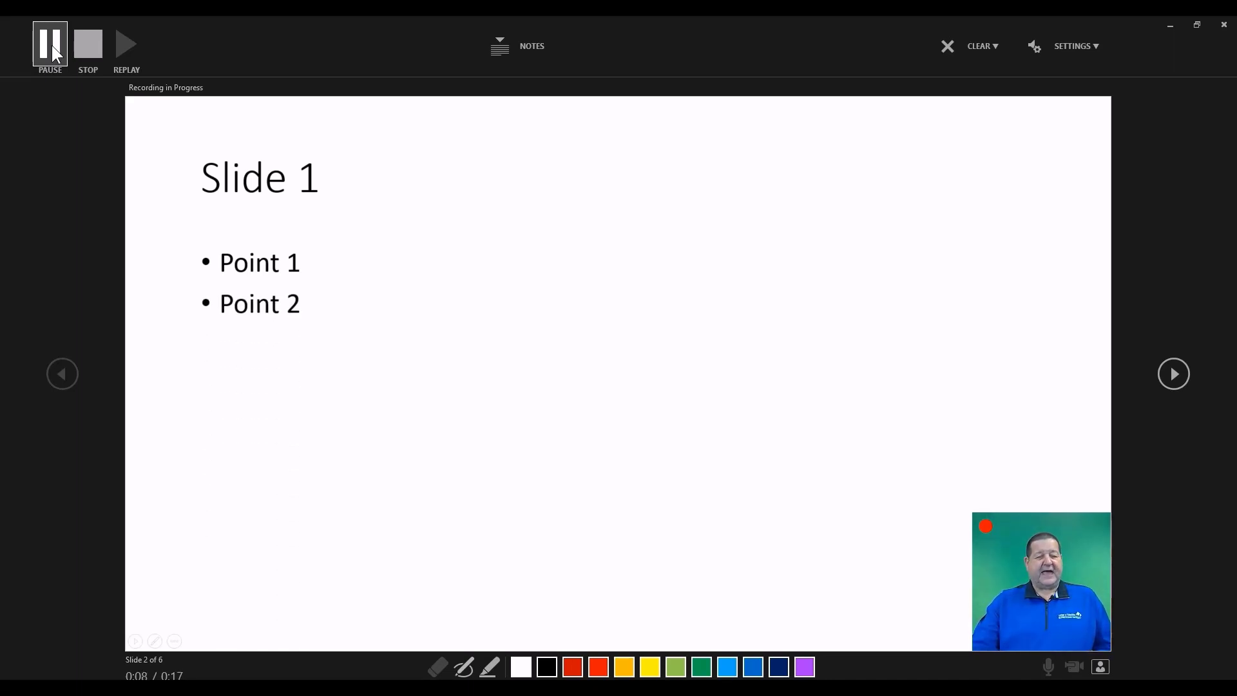
pyautogui.press('Right')
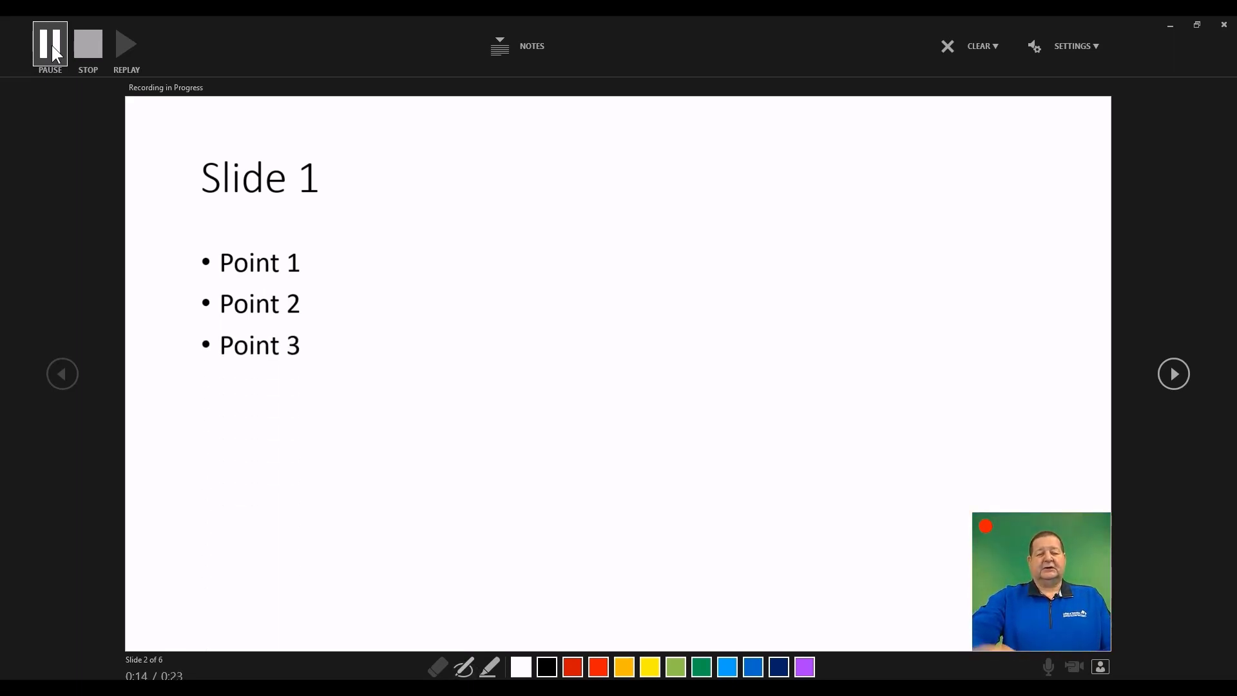
pyautogui.hotkey('ctrl', 'p')
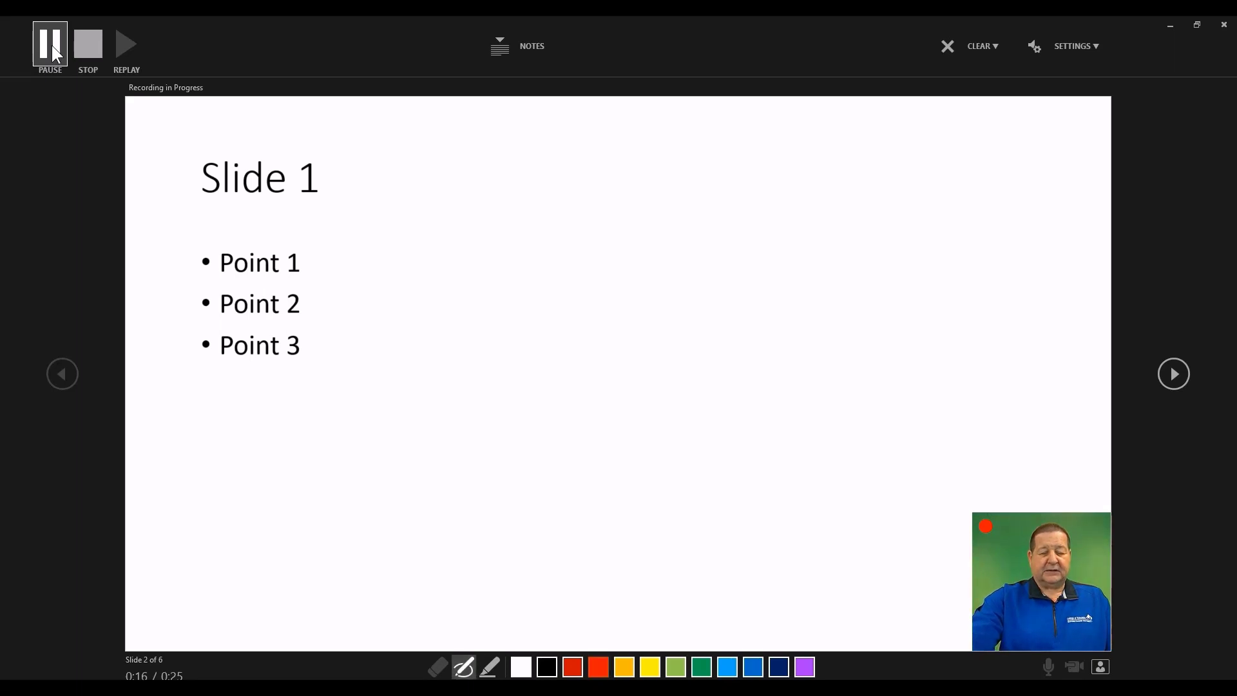
# Draw a red checkmark after Point 1 and highlight Point 2 in yellow.
pyautogui.moveTo(305, 245); pyautogui.dragTo(371, 214)
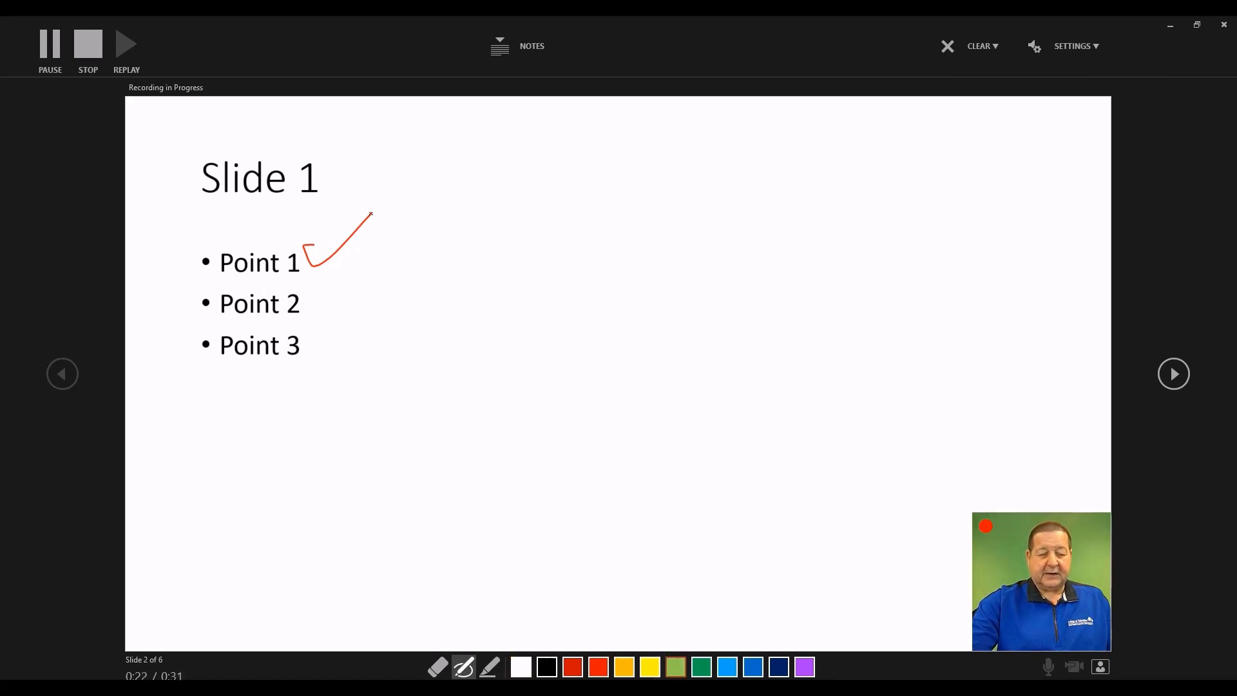
pyautogui.click(489, 667)
pyautogui.moveTo(186, 318)
pyautogui.mouseDown()
pyautogui.moveTo(213, 318)
pyautogui.moveTo(169, 294)
pyautogui.mouseUp()
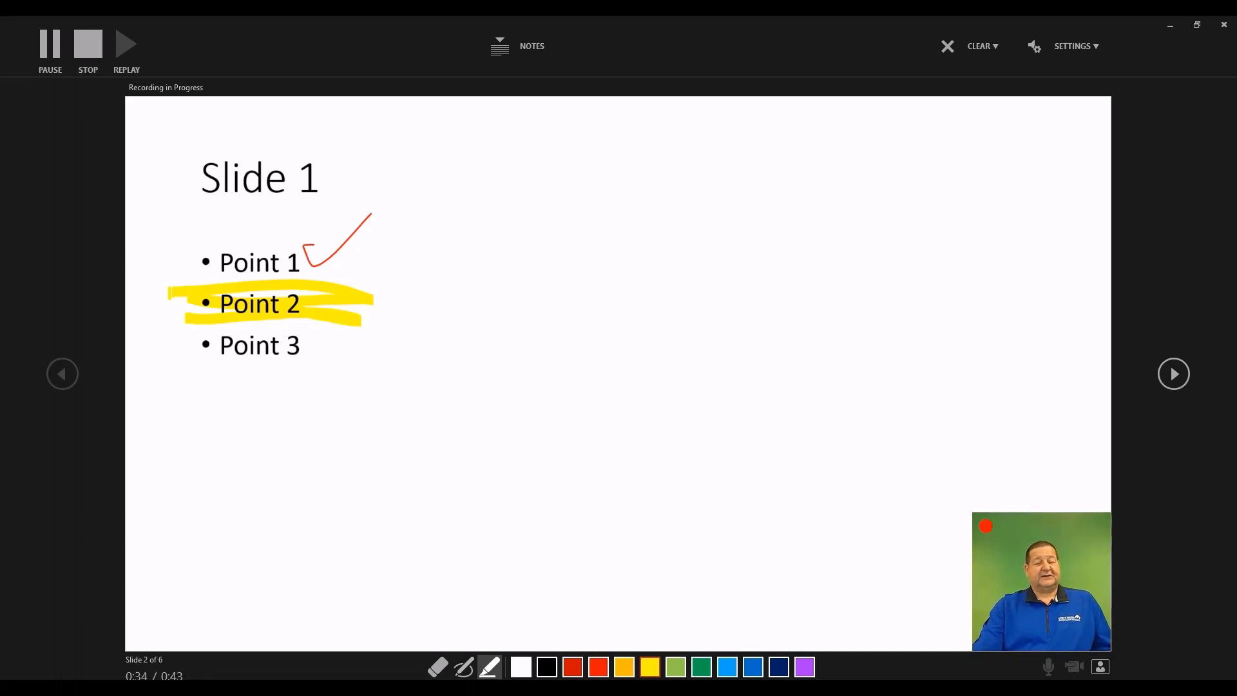
# On the virus slide, circle three spikes in green ink, then reveal the hand-washing title.
pyautogui.press('Right')
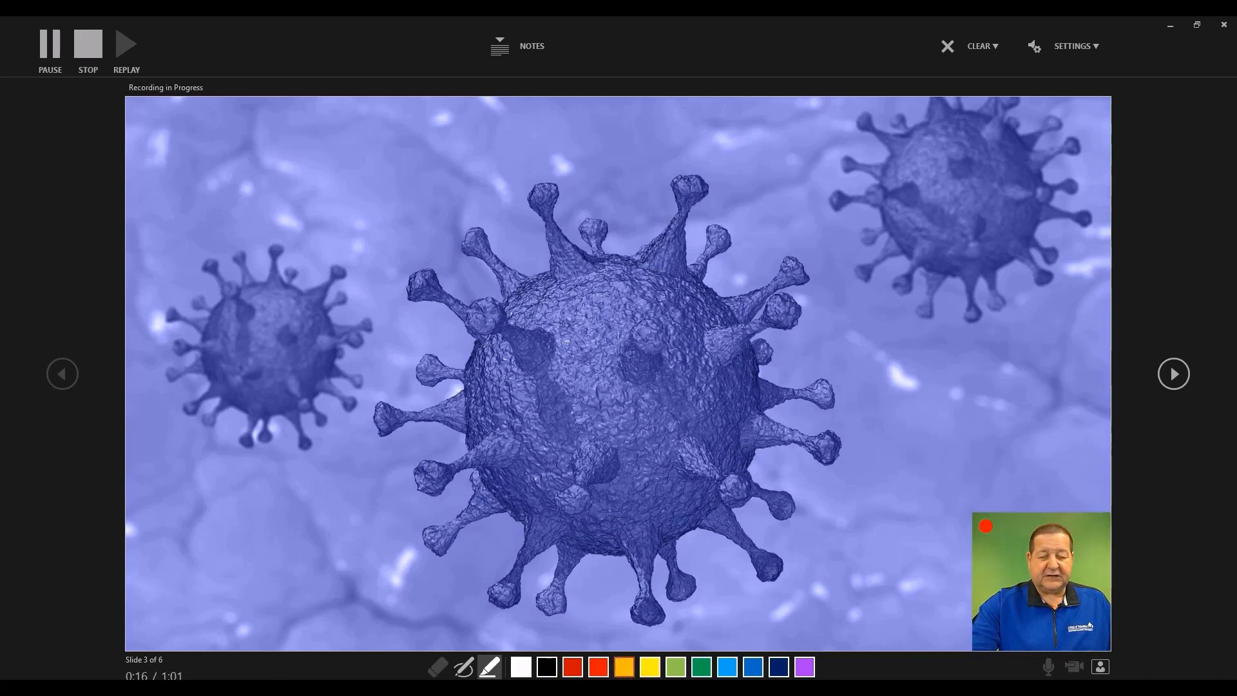
pyautogui.hotkey('ctrl', 'p')
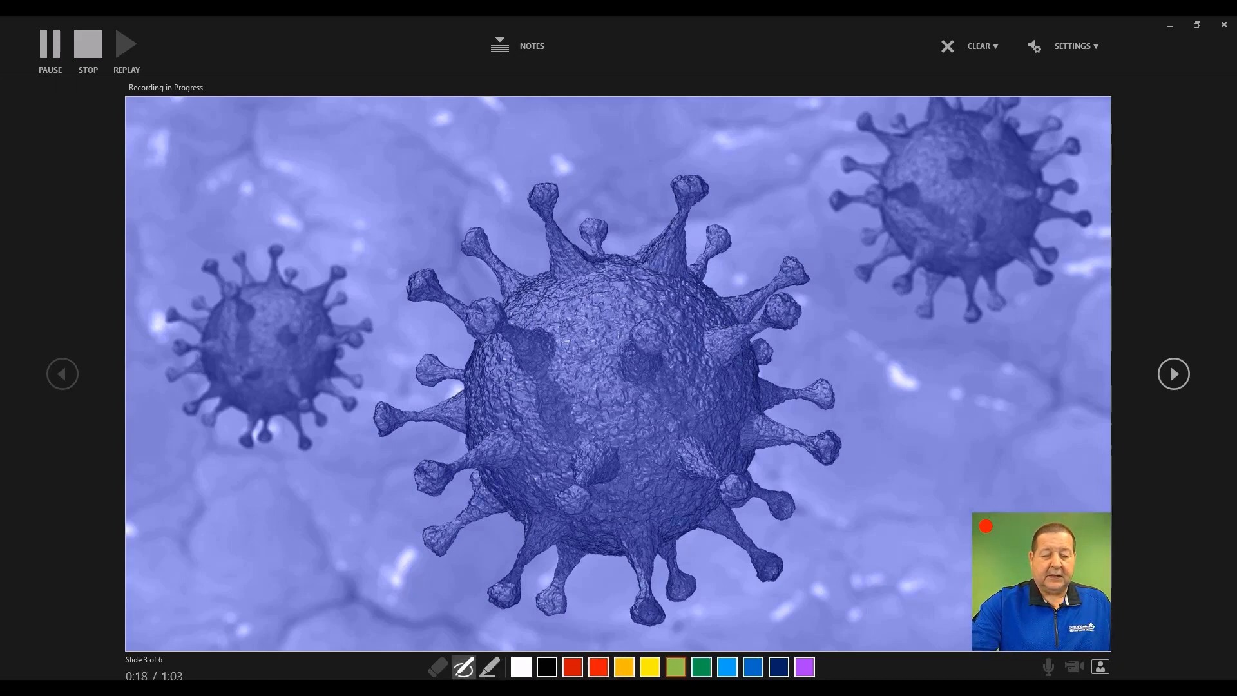
pyautogui.moveTo(380, 390)
pyautogui.mouseDown()
pyautogui.moveTo(435, 412)
pyautogui.moveTo(316, 448)
pyautogui.mouseUp()
pyautogui.moveTo(806, 437)
pyautogui.mouseDown()
pyautogui.moveTo(789, 443)
pyautogui.moveTo(844, 418)
pyautogui.moveTo(774, 451)
pyautogui.mouseUp()
pyautogui.moveTo(800, 226)
pyautogui.mouseDown()
pyautogui.moveTo(748, 322)
pyautogui.moveTo(832, 271)
pyautogui.moveTo(772, 277)
pyautogui.mouseUp()
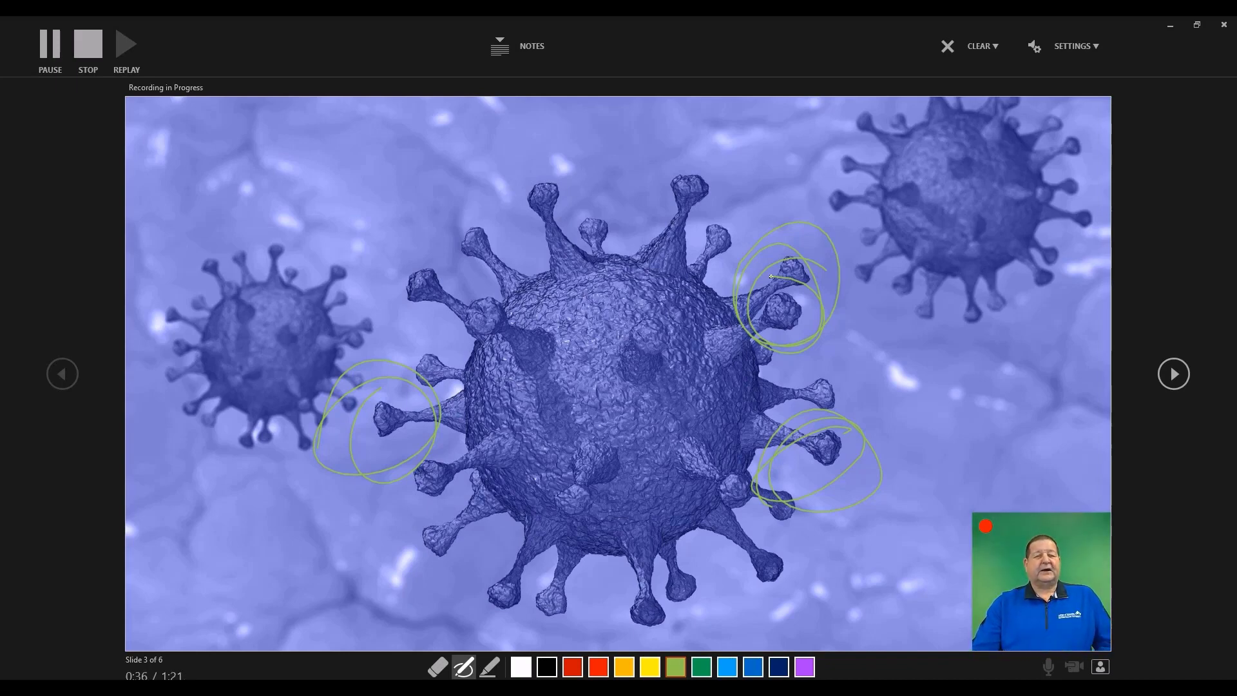
pyautogui.press('Right')
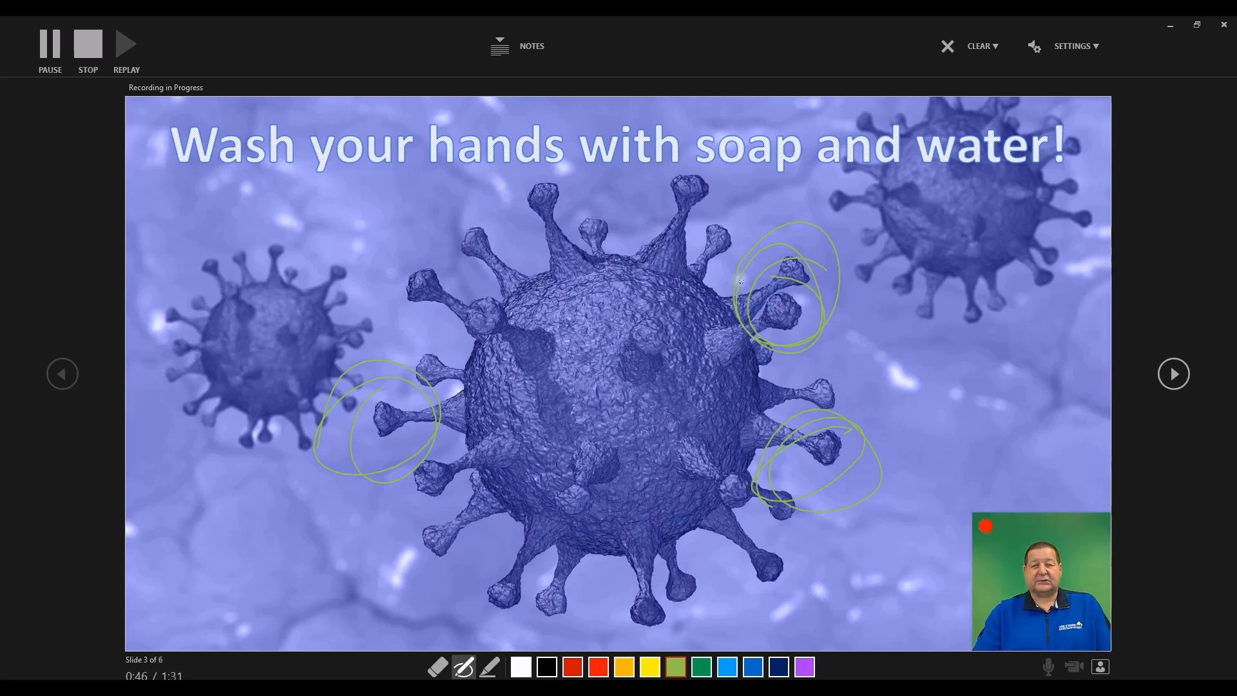
# Stop the recording at 0:53, turn off the pen and close the recording window.
pyautogui.click(89, 47)
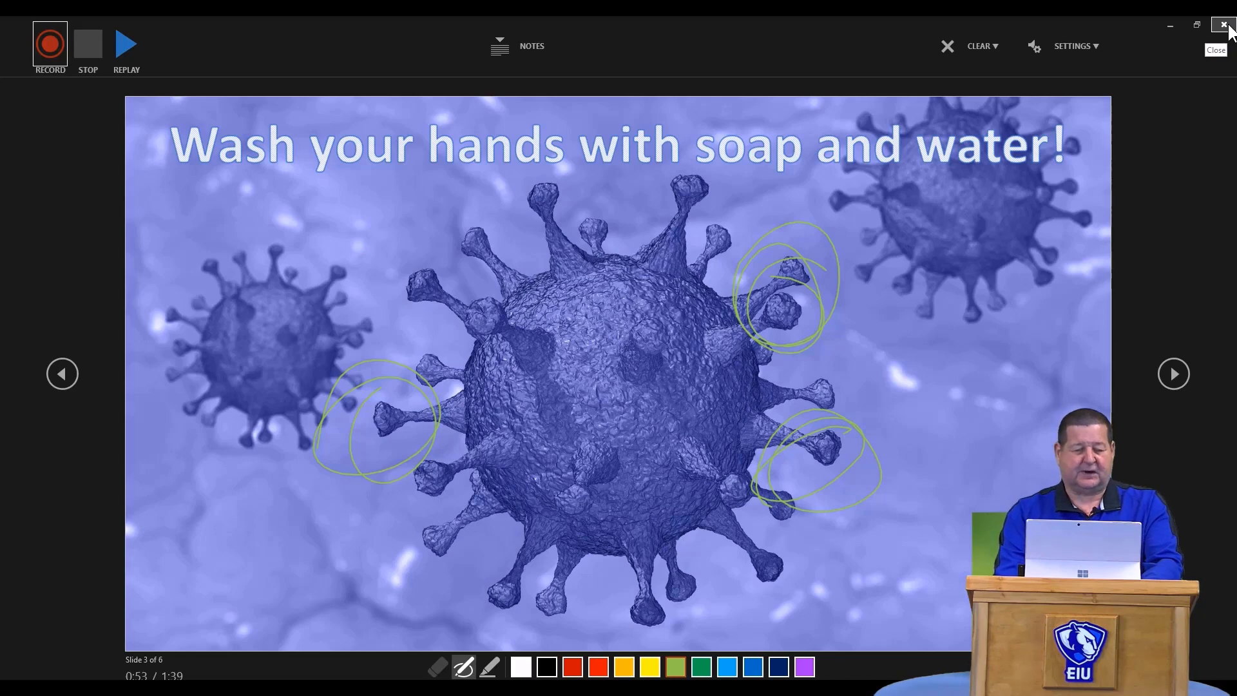
pyautogui.press('Escape')
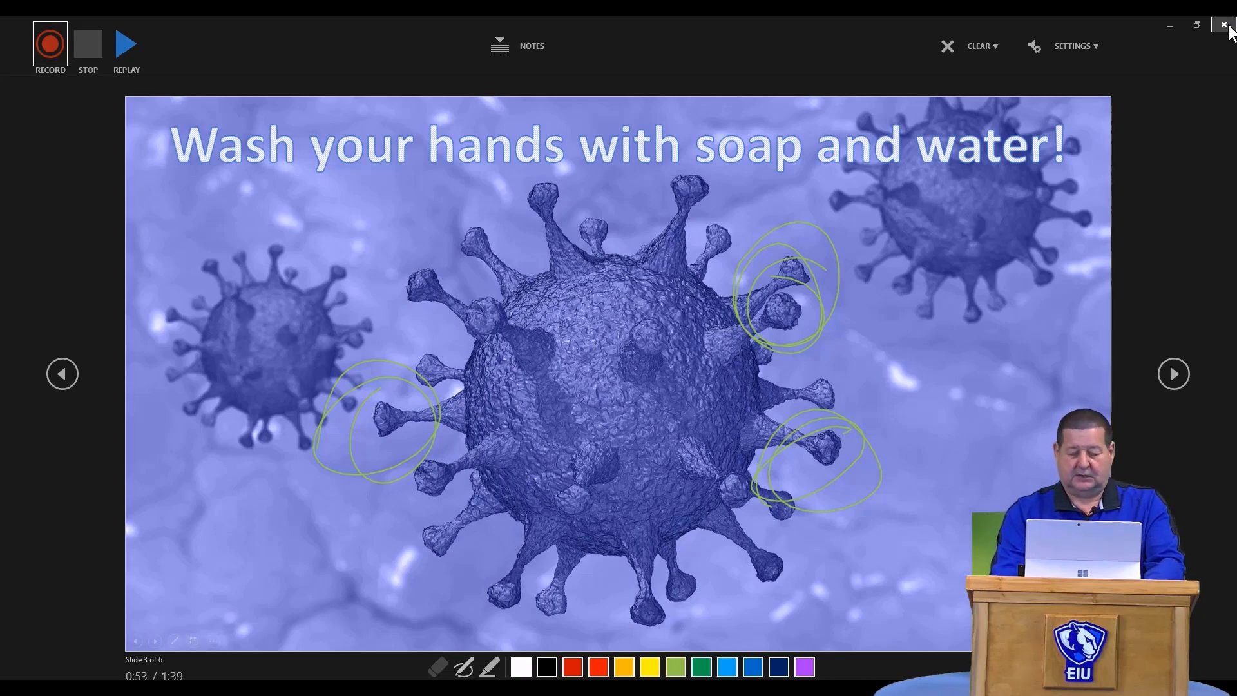
pyautogui.click(1229, 27)
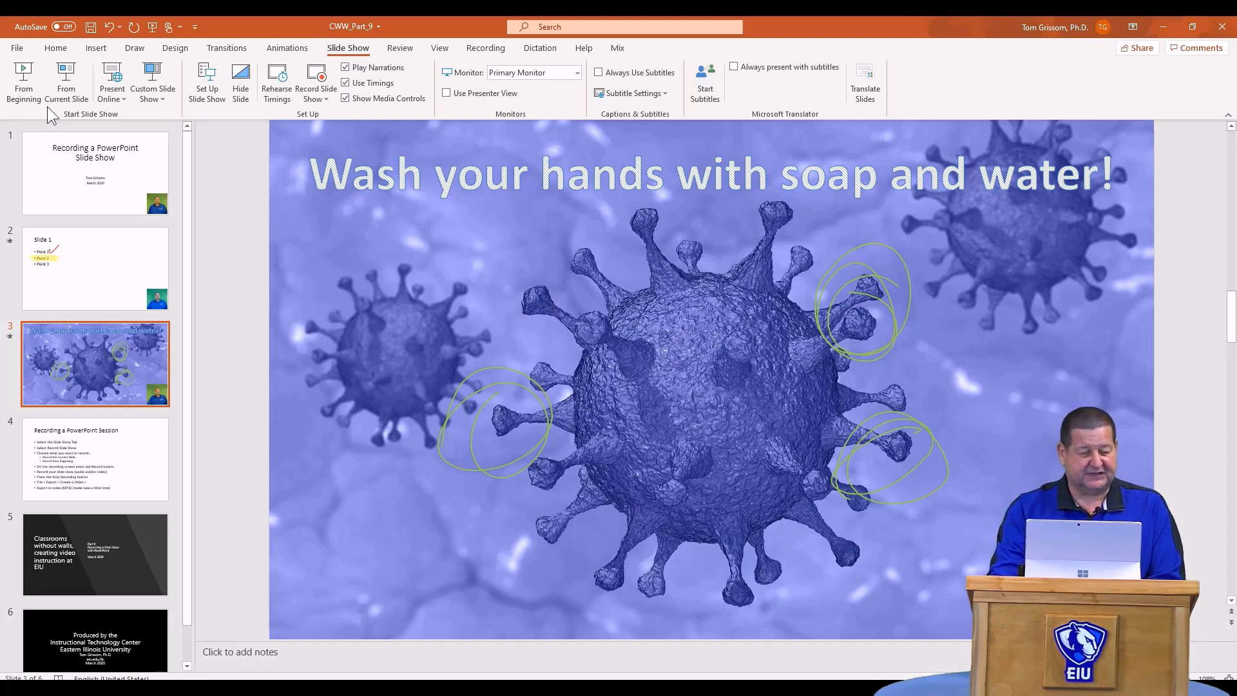
# Create a Full HD video with recorded timings and narrations from File > Export.
pyautogui.click(18, 50)
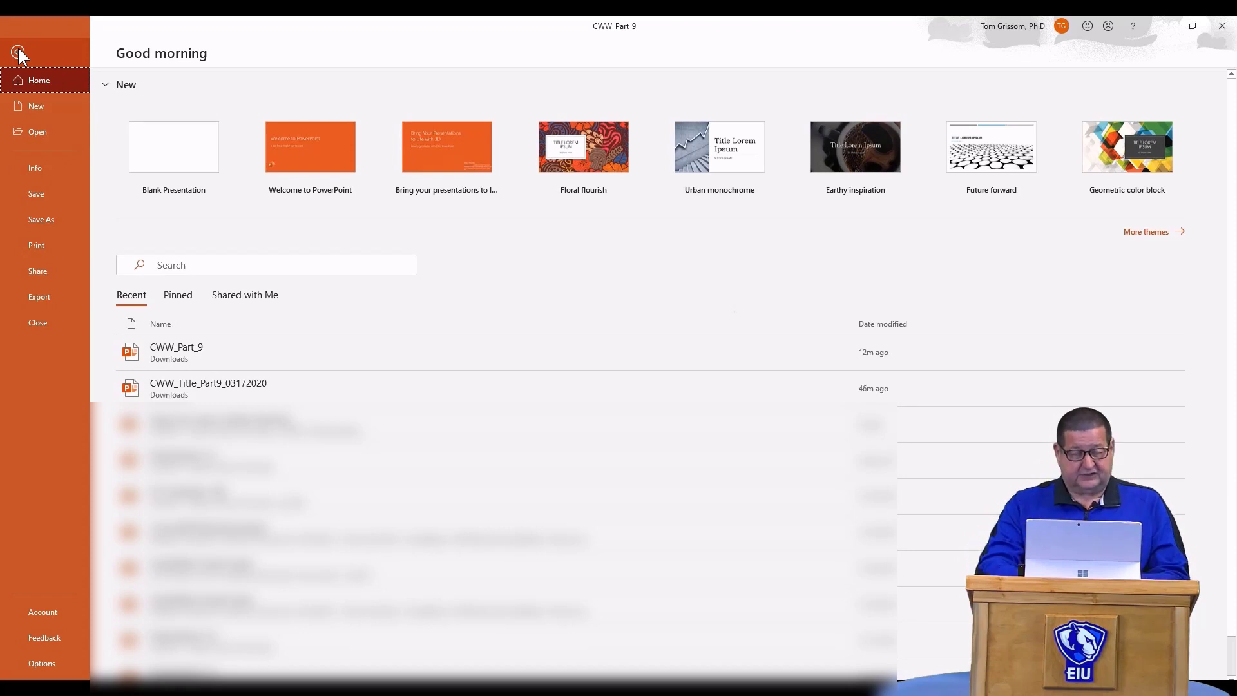
pyautogui.click(48, 298)
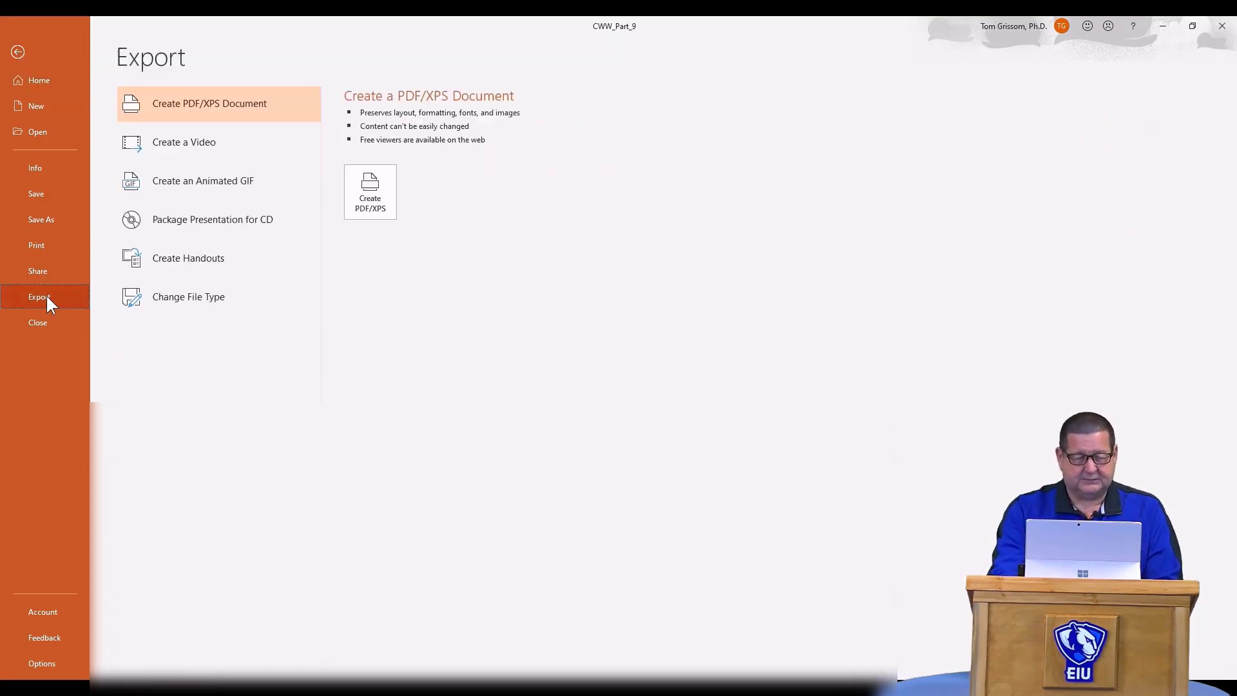
pyautogui.click(183, 156)
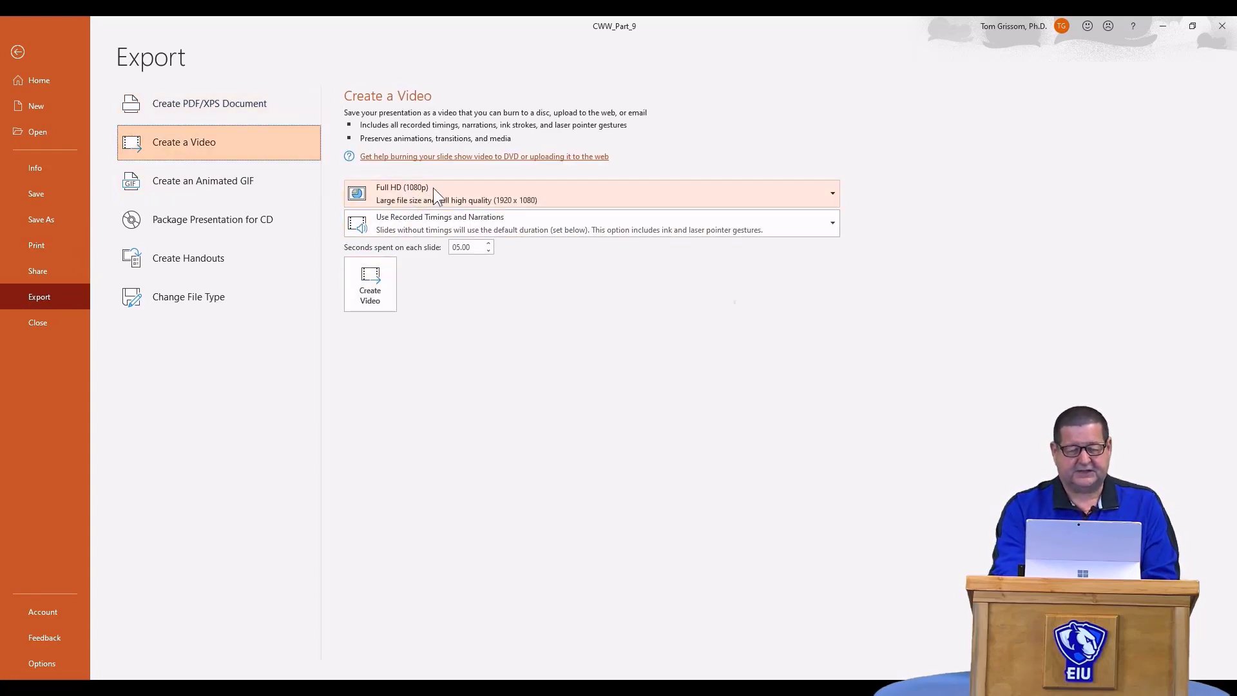
pyautogui.click(376, 288)
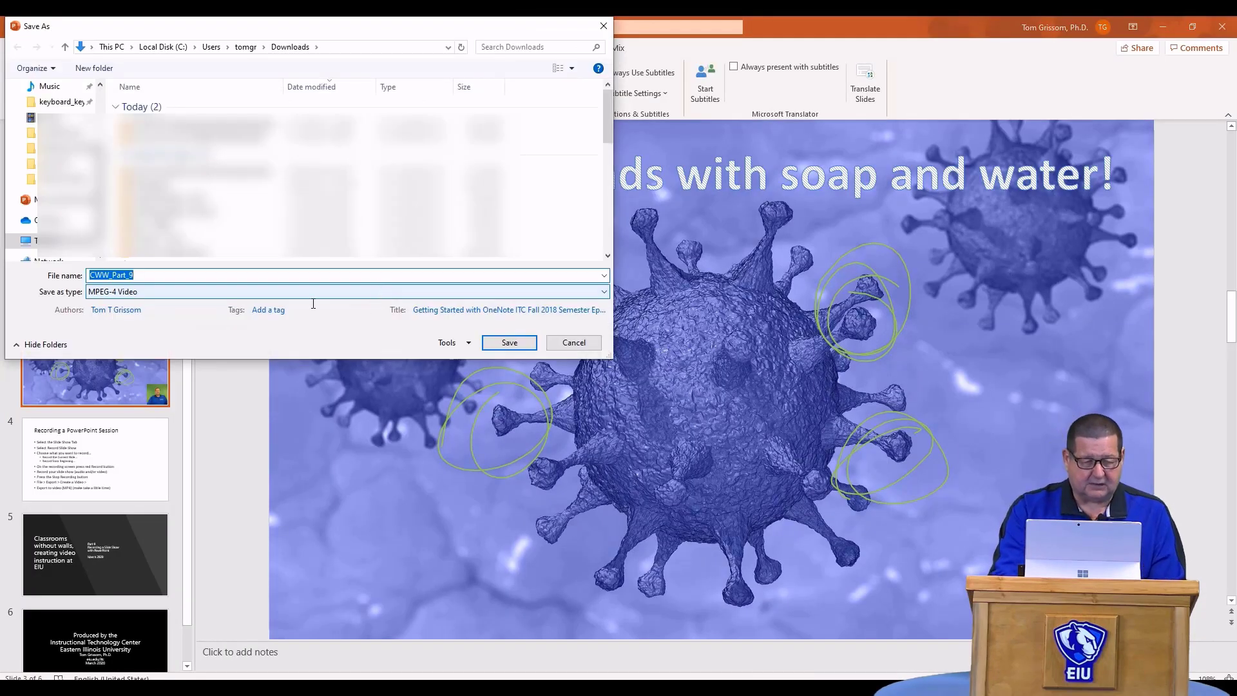
# Rename the video file to CWW_Part_9_MP4 and save it as MPEG-4.
pyautogui.click(152, 276)
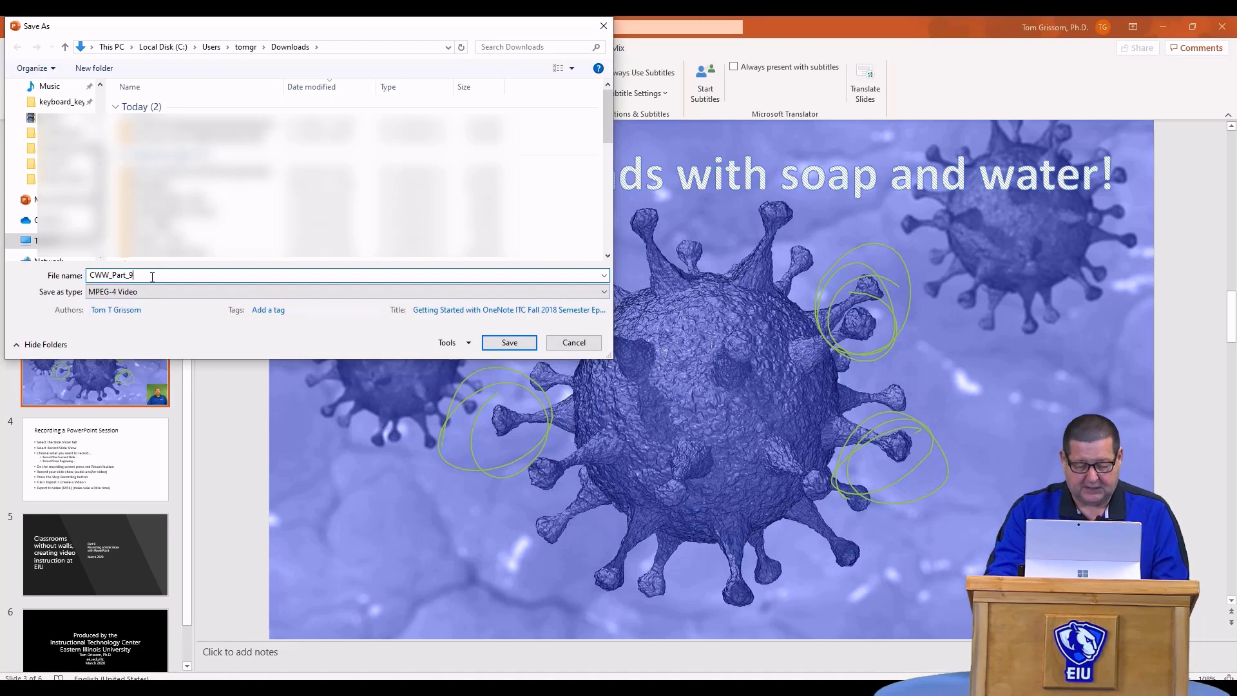
pyautogui.write('_MP4')
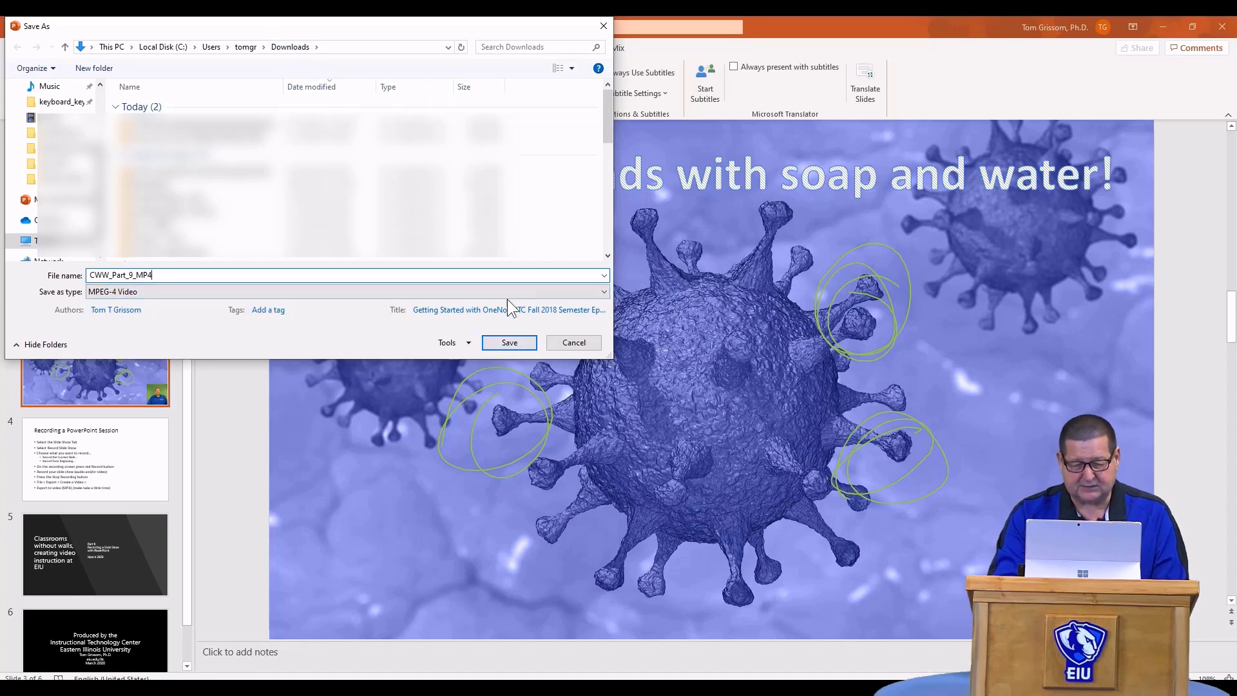
pyautogui.click(506, 343)
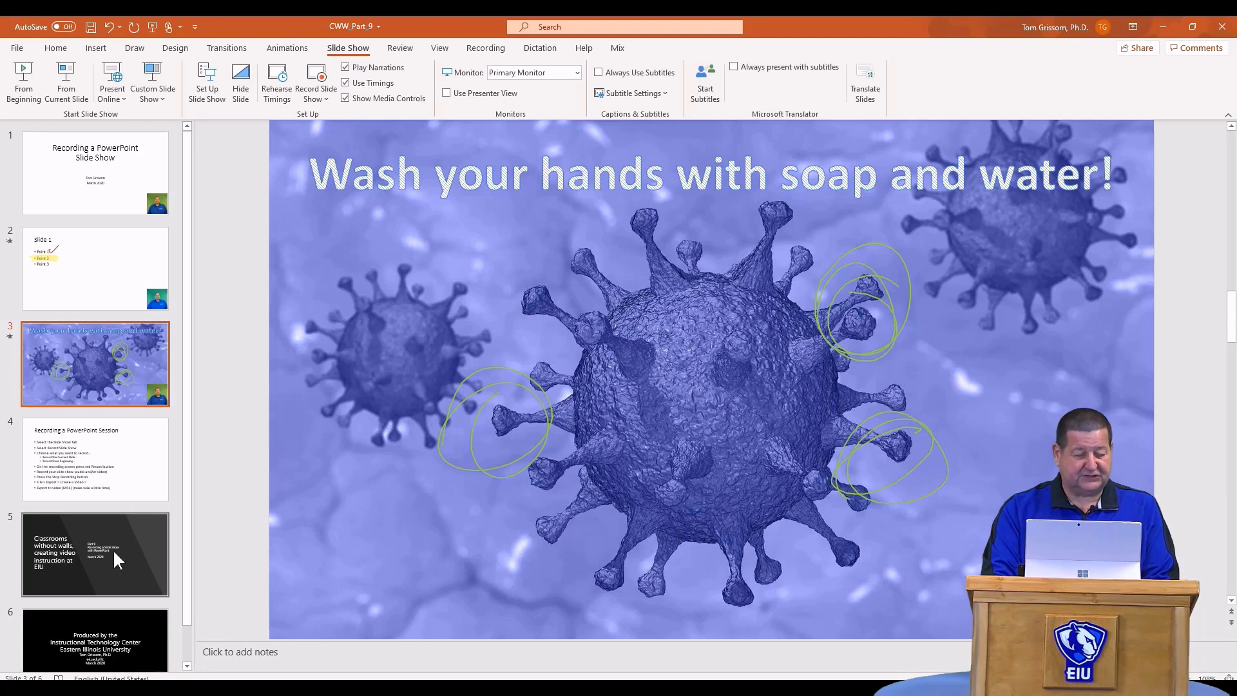
# Select slide 4, Recording a PowerPoint Session, and open the Record Slide Show dropdown.
pyautogui.click(116, 459)
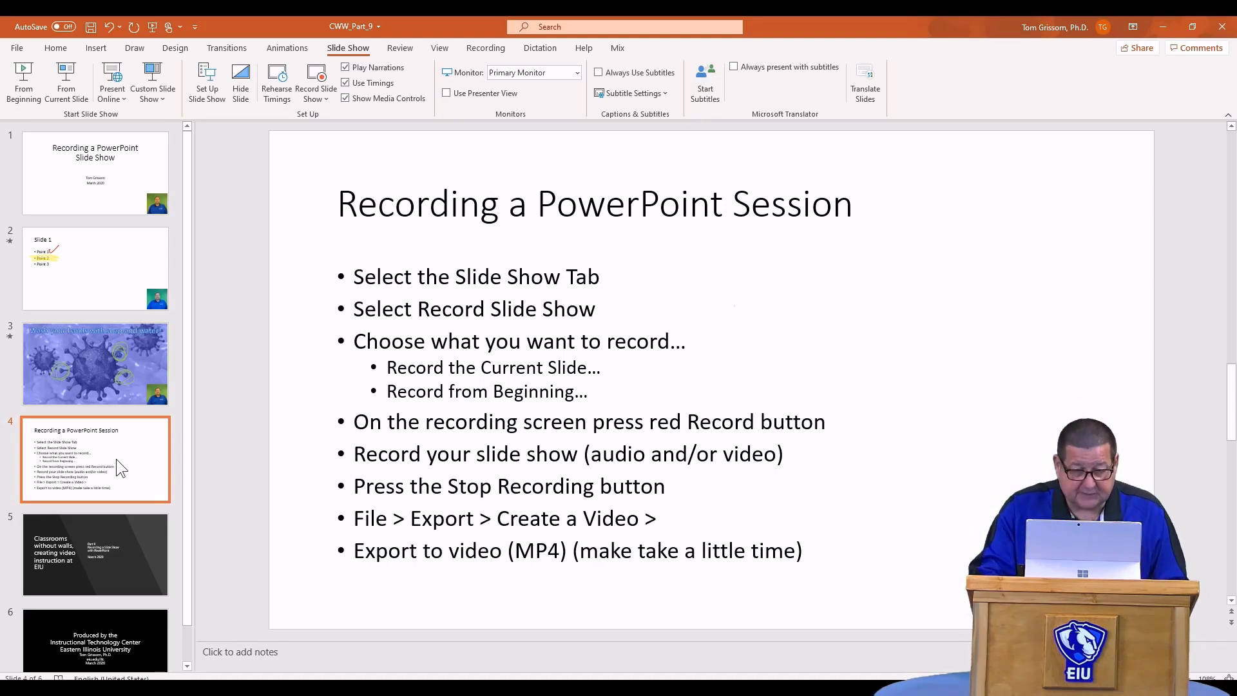
pyautogui.click(327, 99)
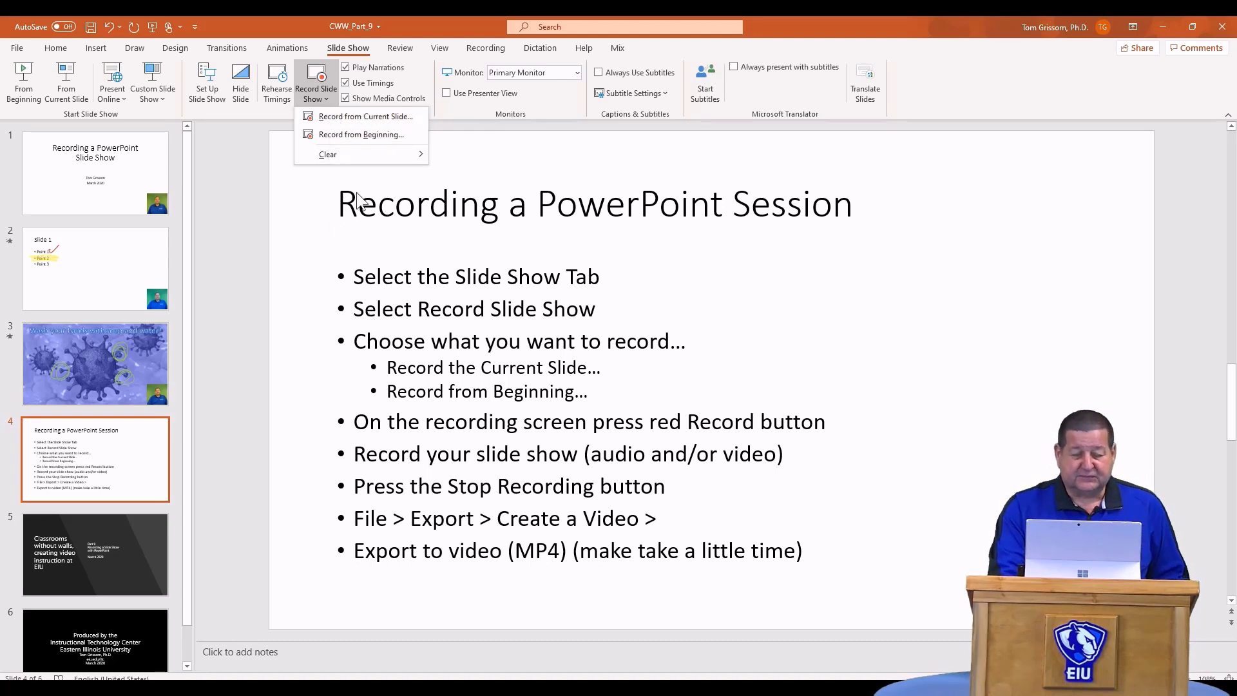
pyautogui.click(357, 140)
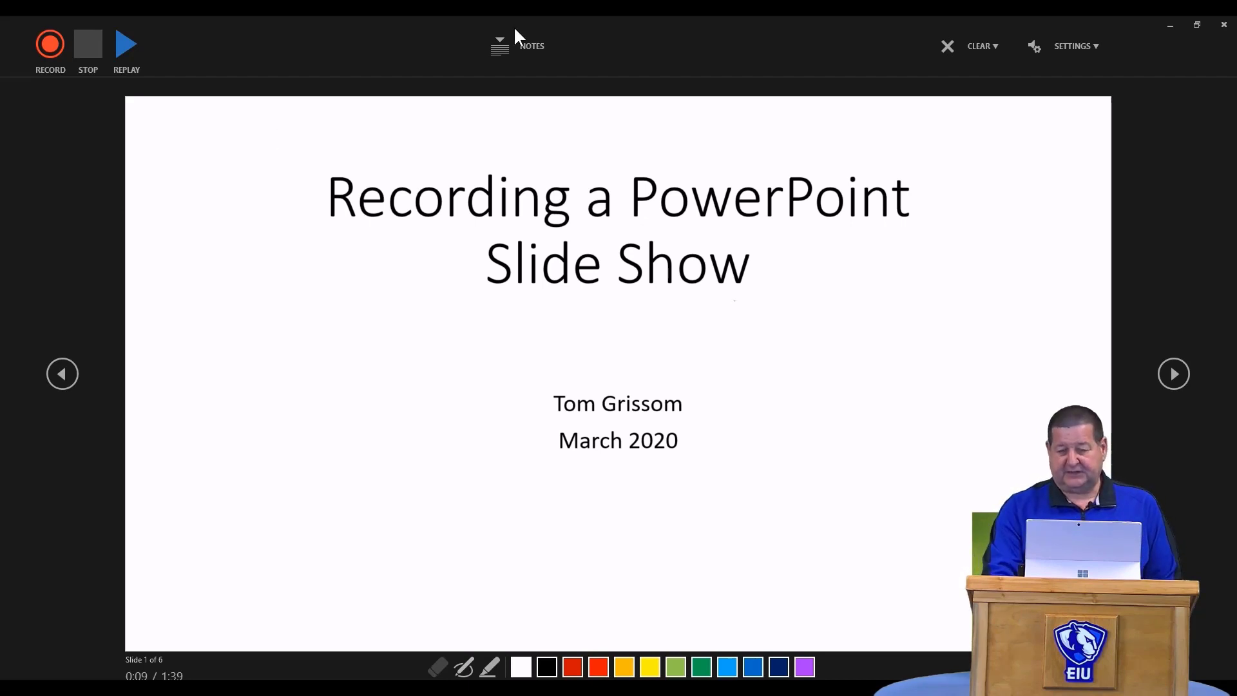
pyautogui.click(1224, 25)
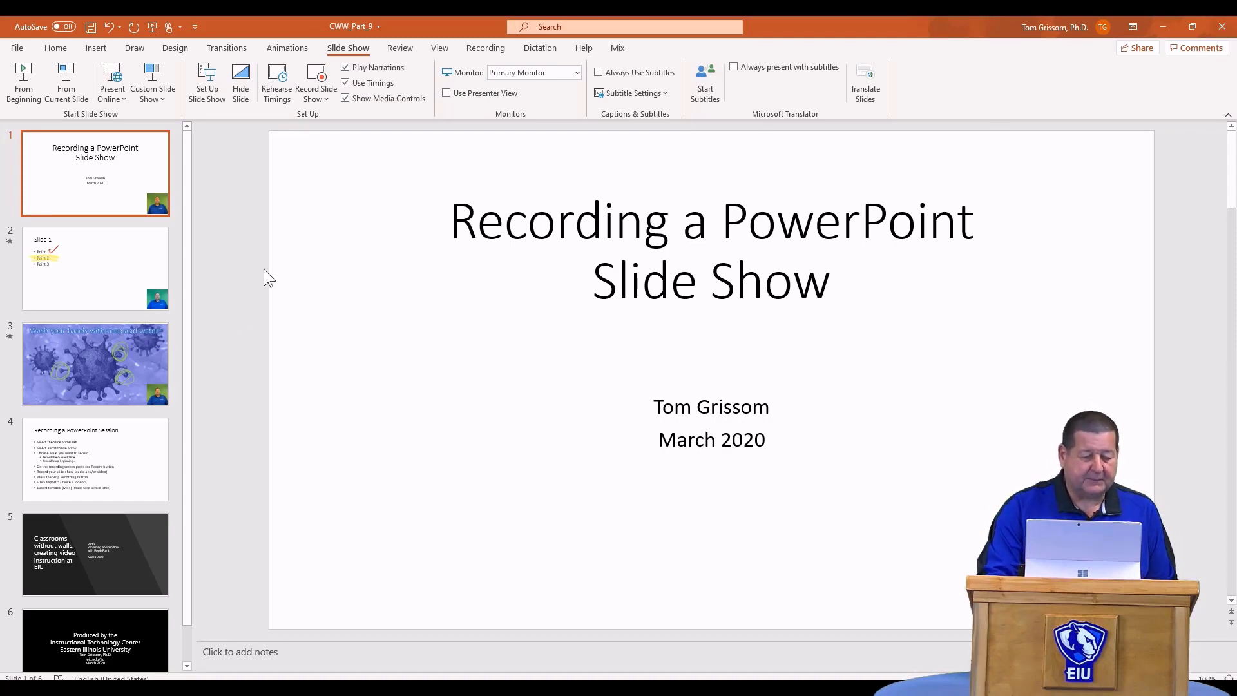
pyautogui.click(87, 461)
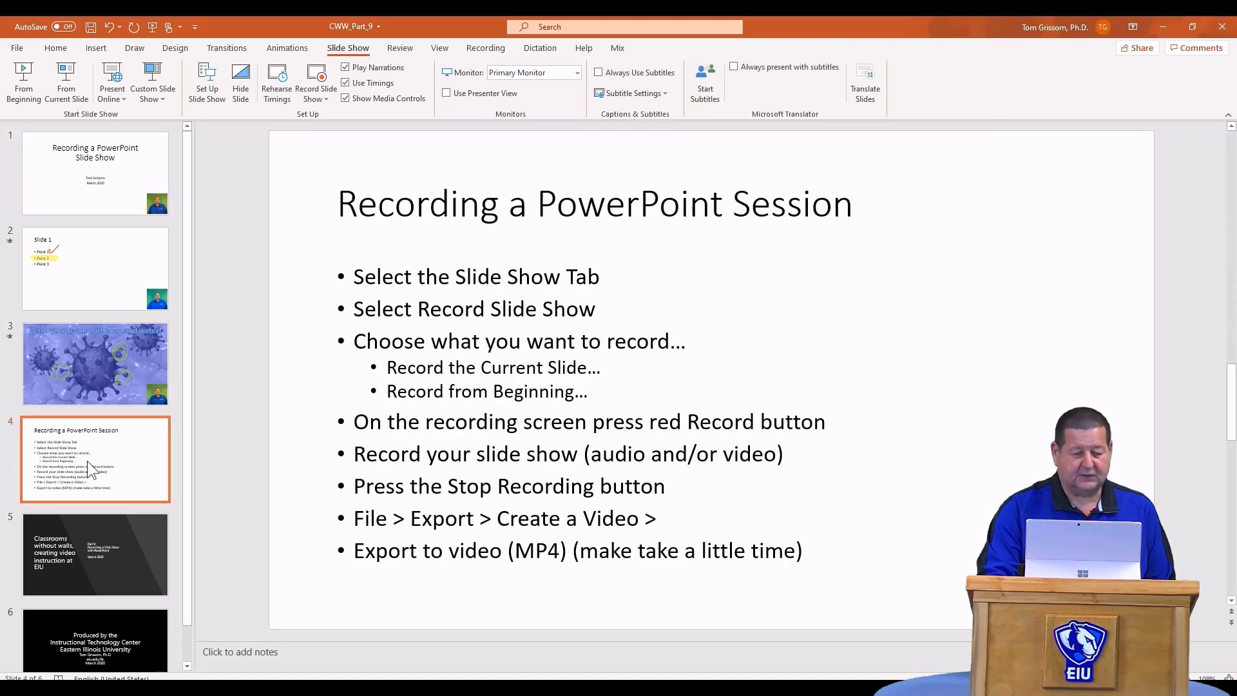